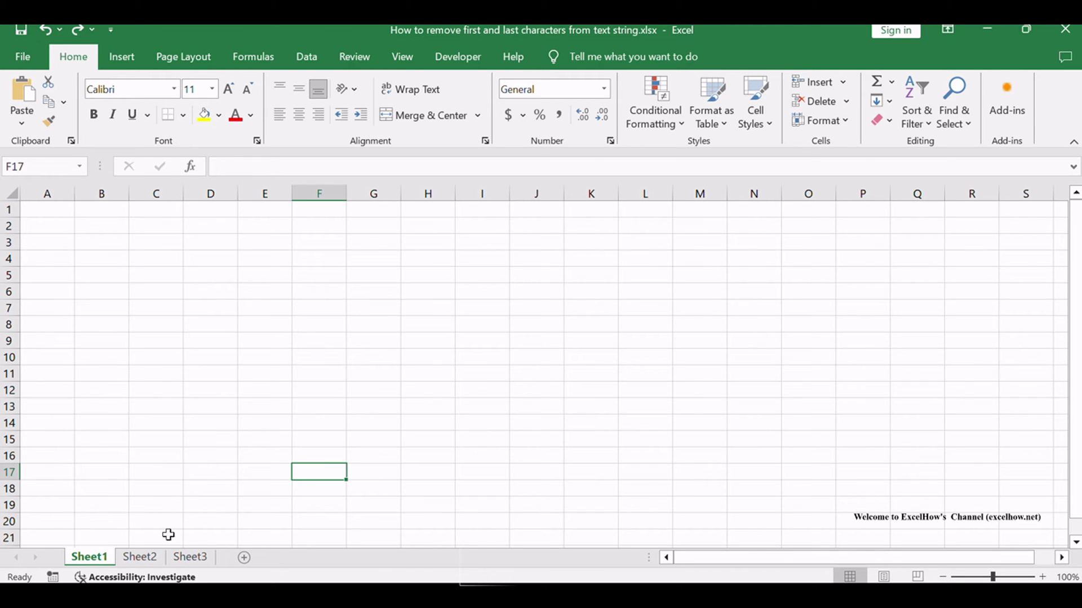
Switch to Sheet2 to view the column B sample strings and the RIGHT/LEFT formula notes
left_click(141, 557)
left_click(762, 302)
left_click_drag(701, 284, 875, 291)
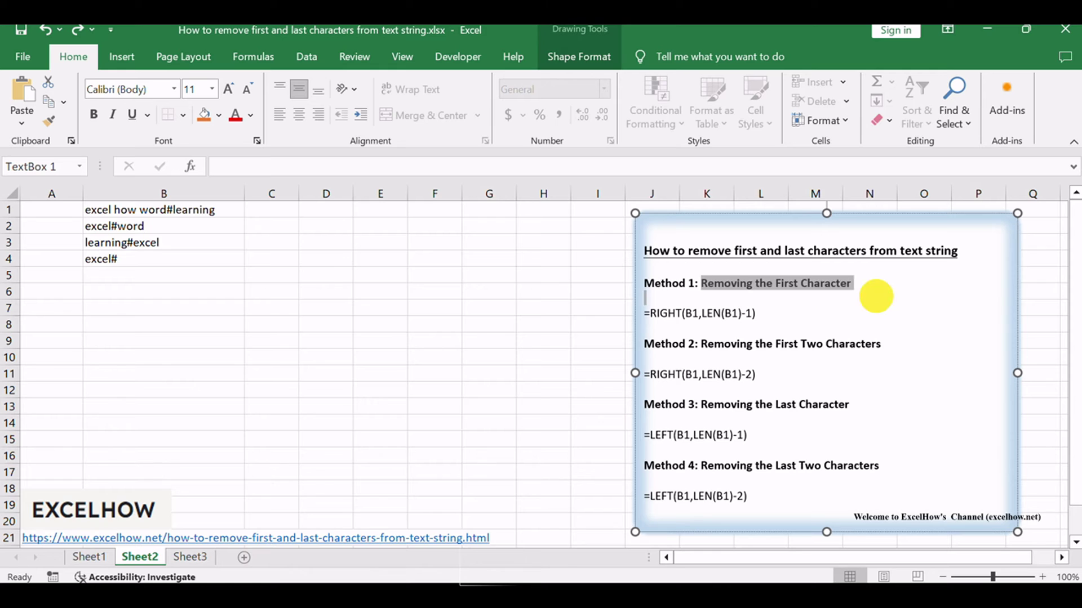
left_click(818, 310)
left_click_drag(645, 309, 685, 309)
left_click(710, 306)
double_click(710, 309)
left_click_drag(768, 309, 648, 309)
left_click(821, 317)
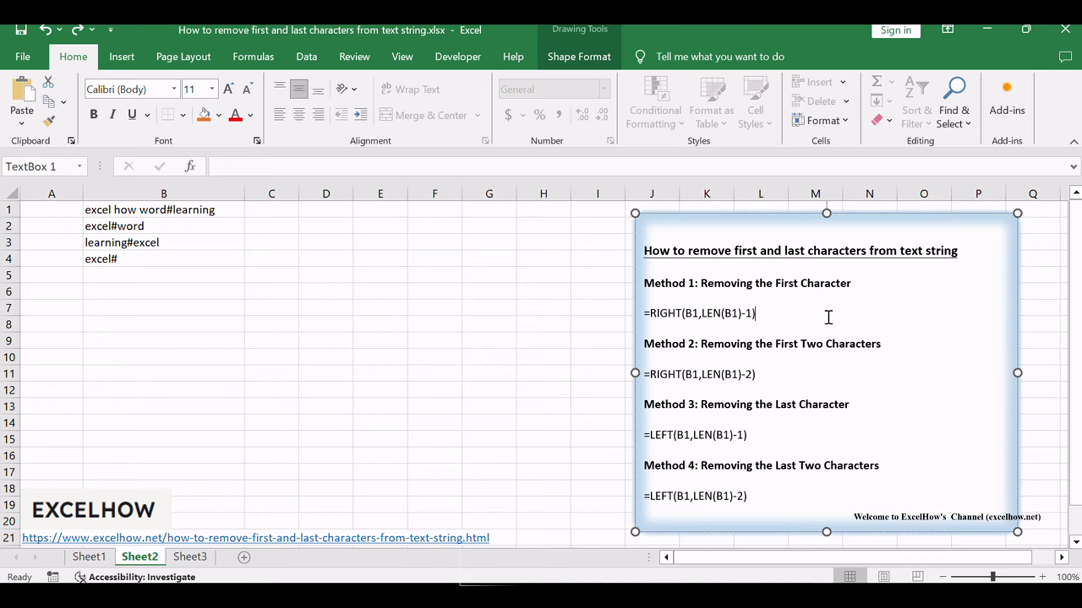
left_click(653, 314)
double_click(672, 314)
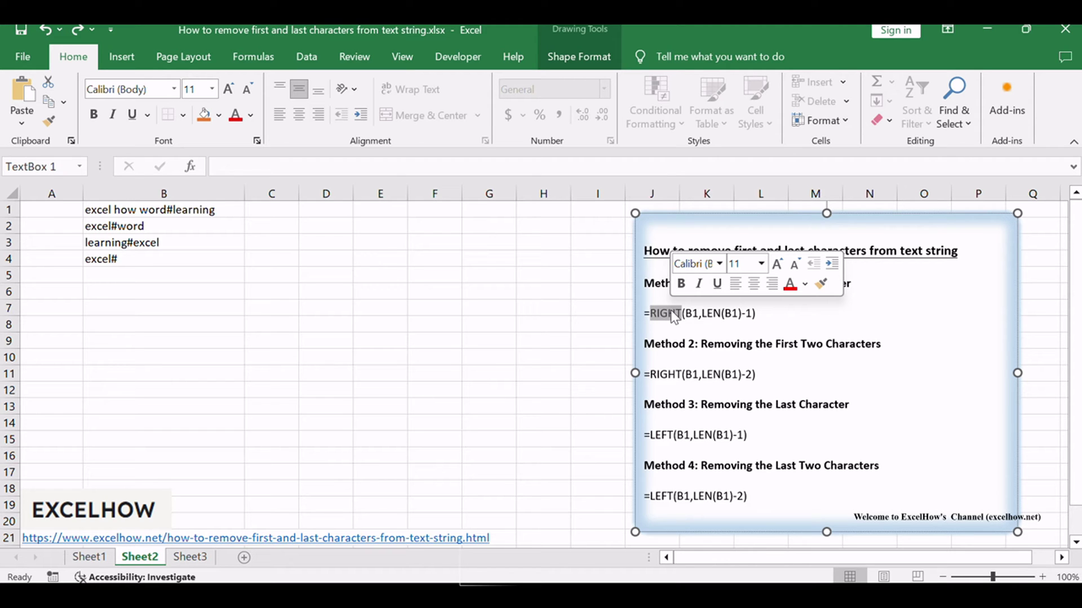
double_click(710, 313)
left_click(766, 313)
left_click_drag(768, 313, 702, 313)
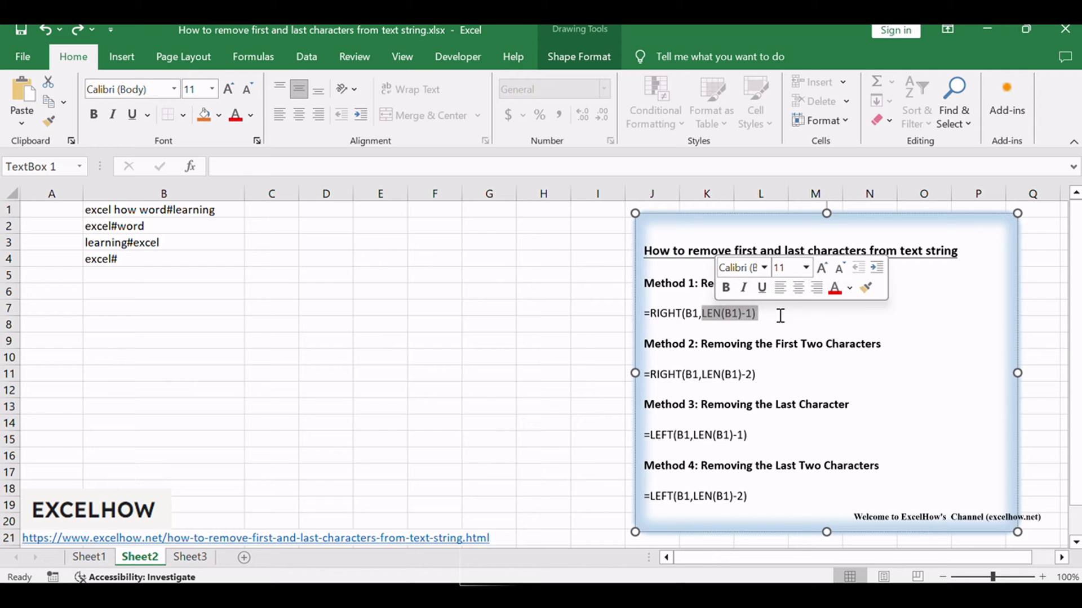
left_click(767, 314)
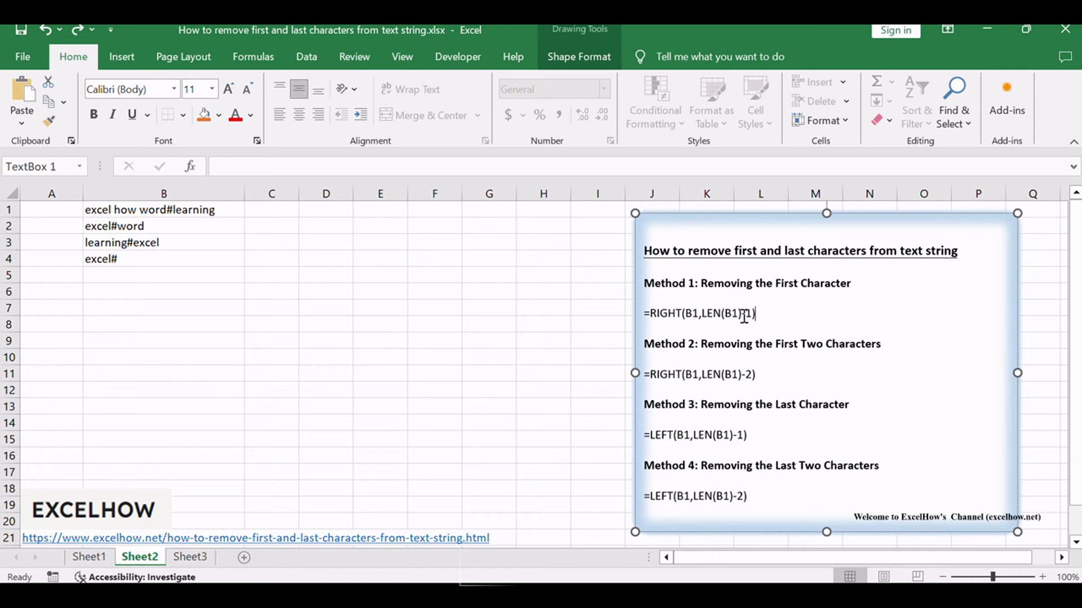
left_click_drag(725, 313, 751, 314)
left_click(794, 313)
left_click(116, 211)
Enter =RIGHT(B1,LEN(B1)-1) in C1 and fill it down to C4
left_click(283, 218)
type("=RIGHT(B1,LEN(B1)-1)")
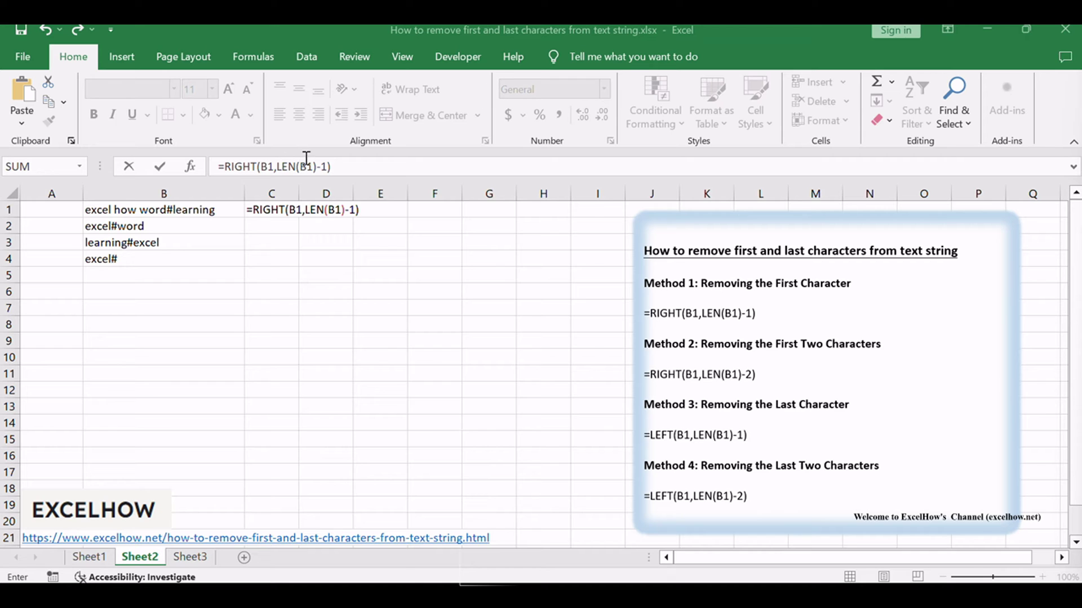
left_click(228, 169)
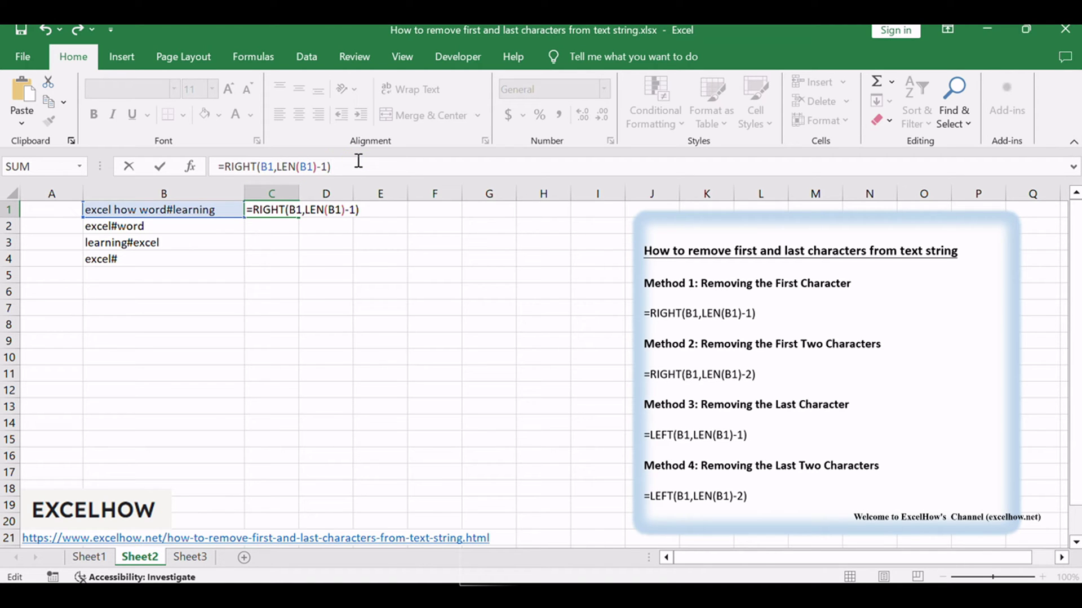
key("Return")
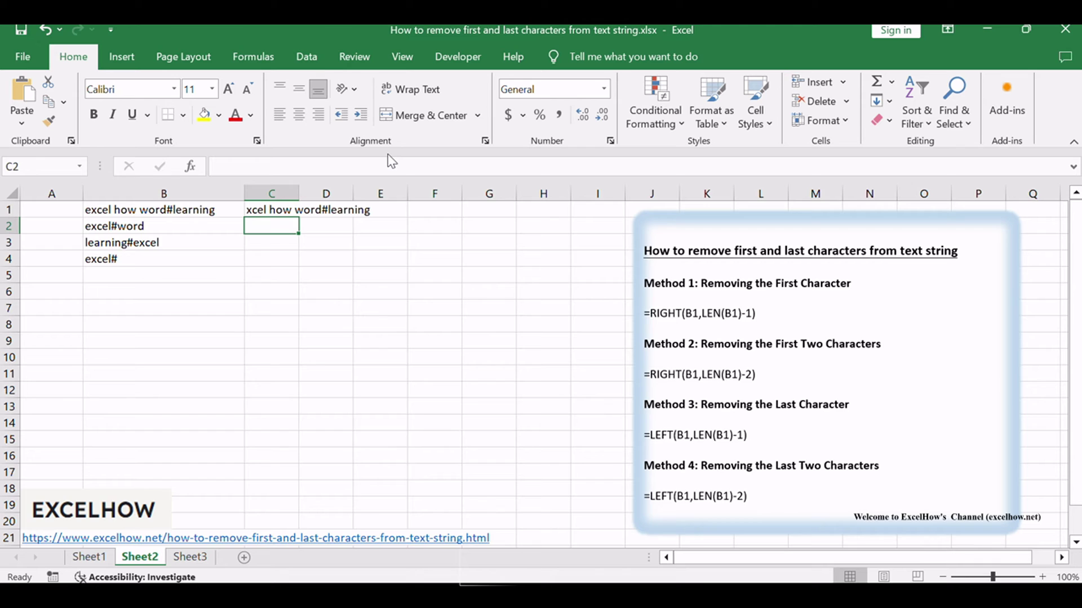
left_click(269, 206)
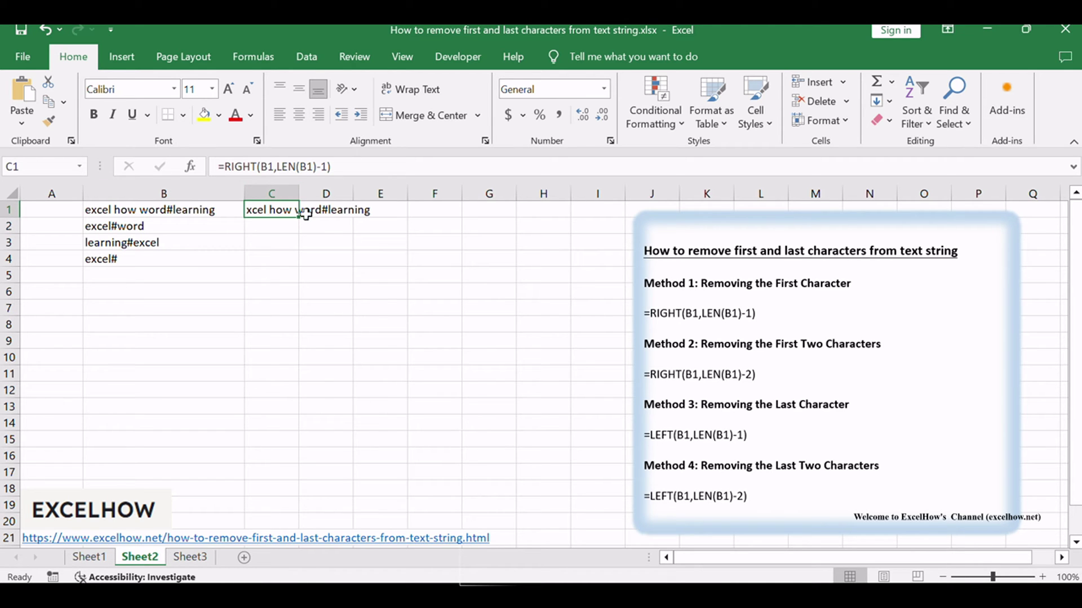
left_click_drag(298, 217, 286, 266)
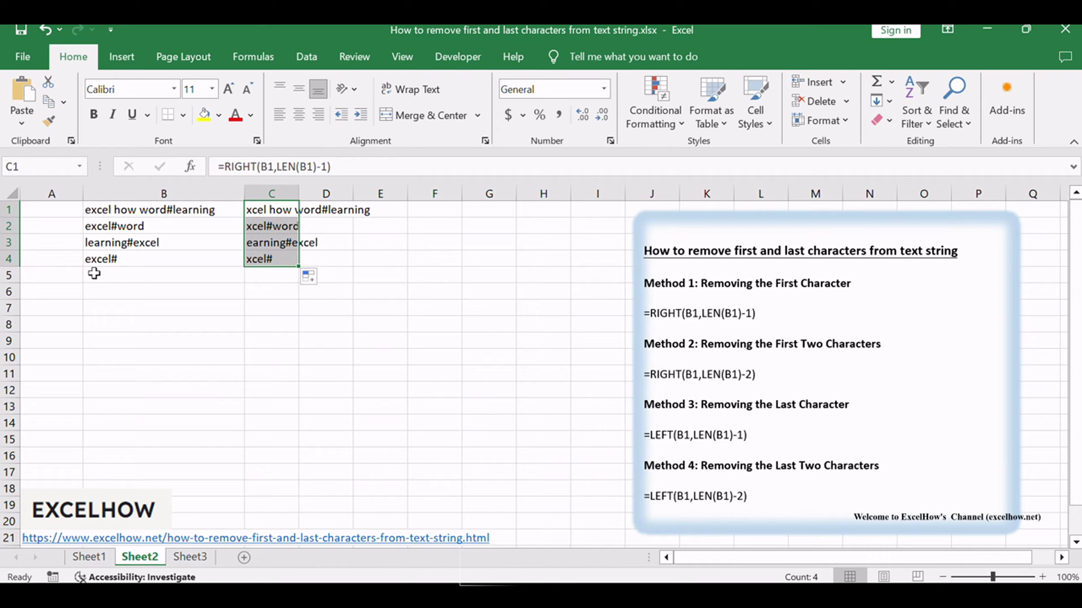
left_click(376, 309)
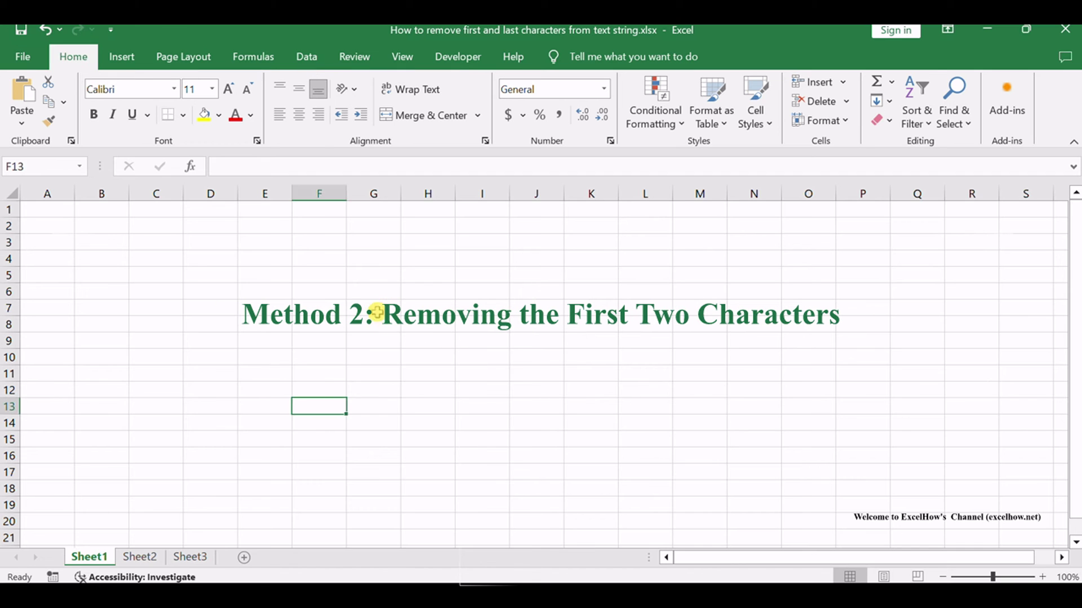
Return to Sheet2 and highlight the Method 2 heading in the notes
left_click(139, 557)
left_click(448, 425)
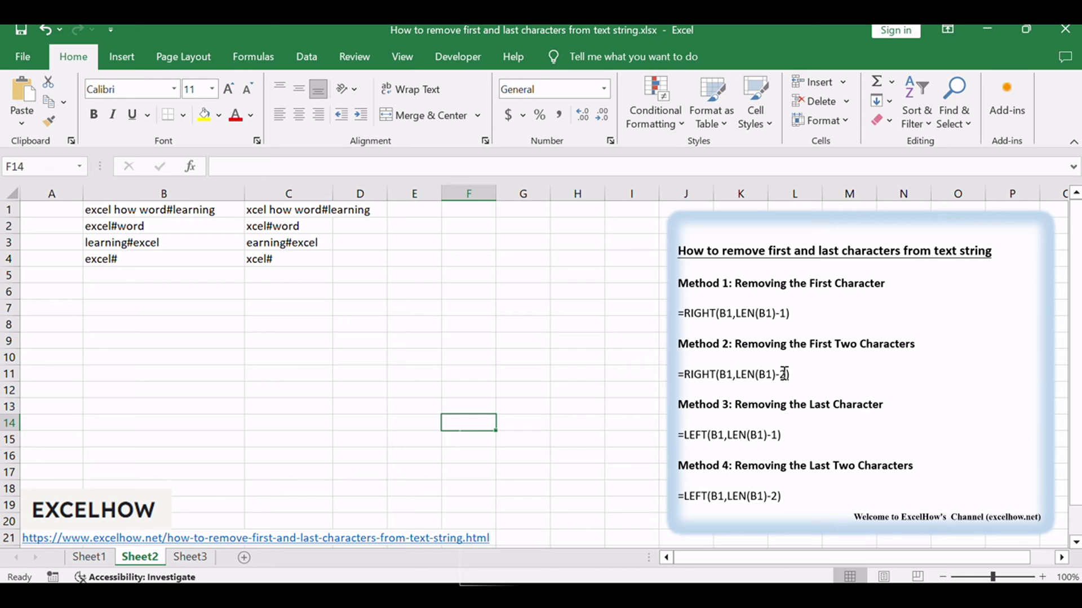
left_click_drag(751, 344, 864, 343)
left_click(360, 308)
Paste =RIGHT(B1,LEN(B1)-2) into D1 and fill it down column D
left_click(353, 207)
double_click(355, 209)
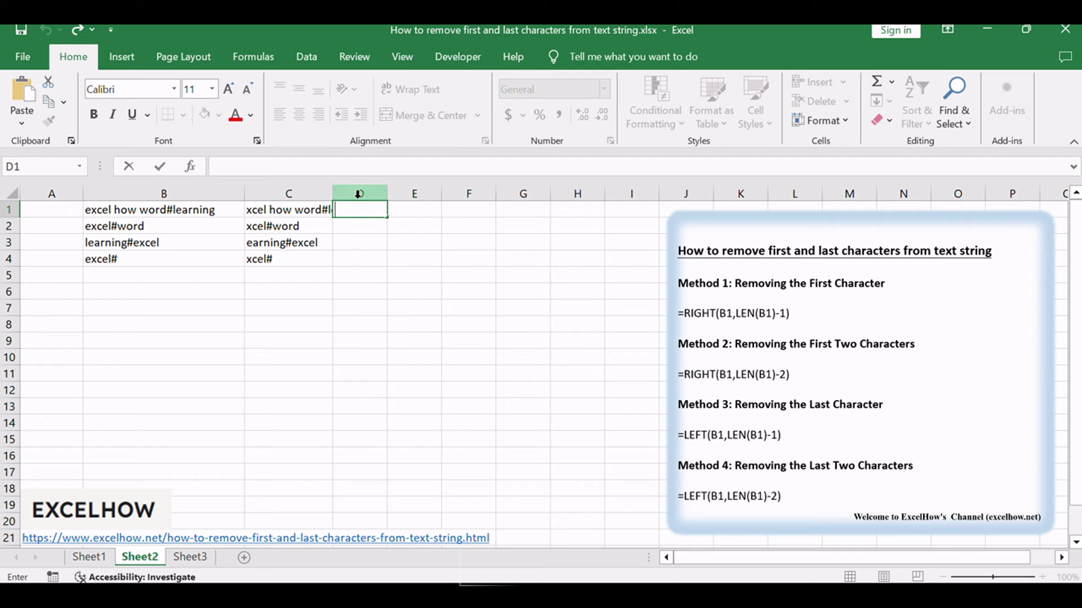
type("=RIGHT(B1,LEN(B1)-2)")
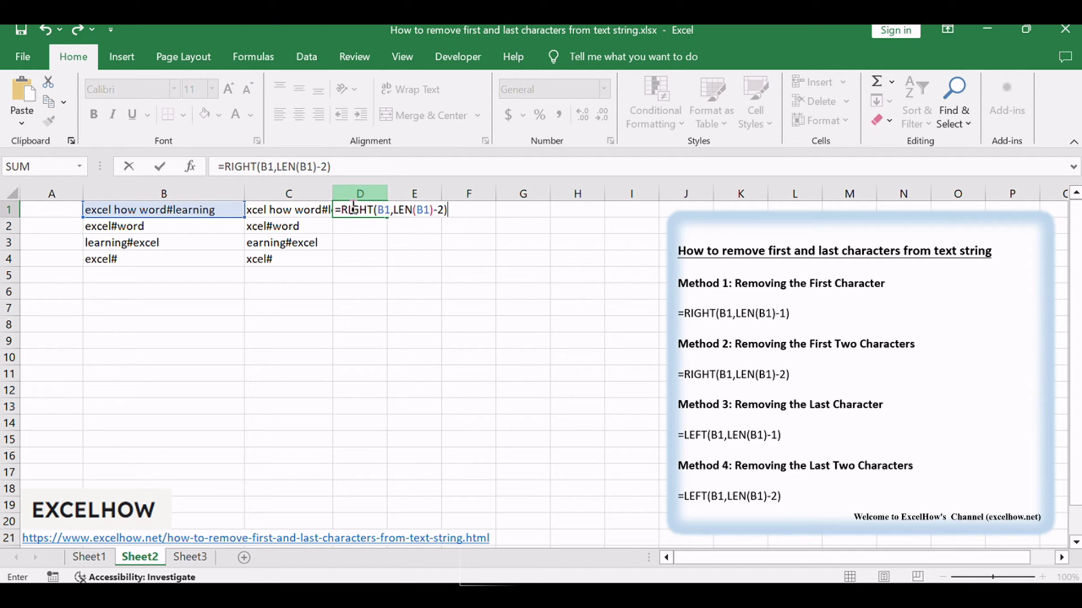
left_click(420, 209)
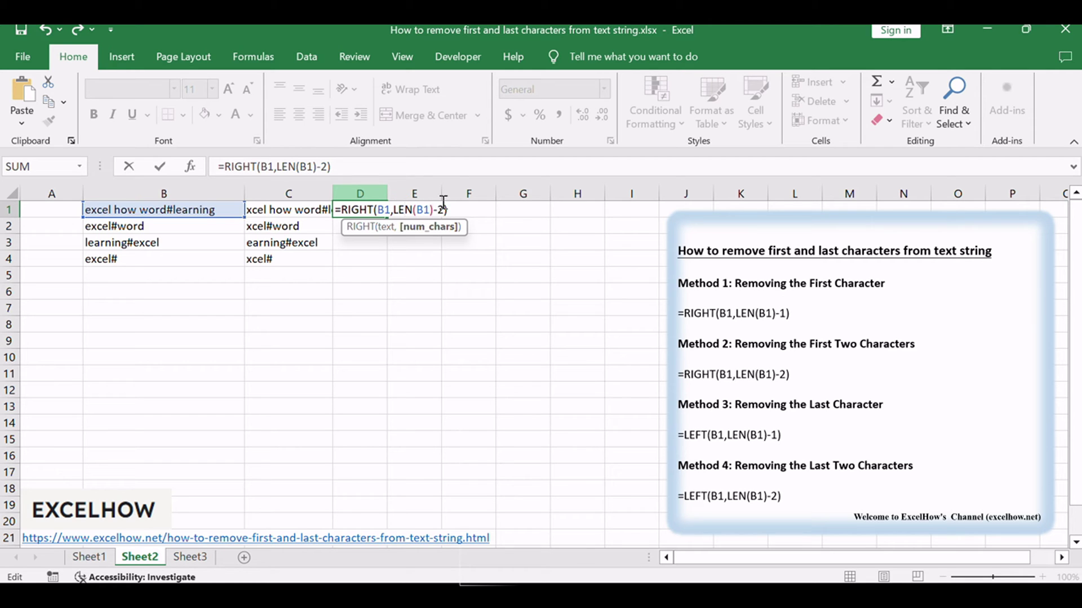
left_click(401, 167)
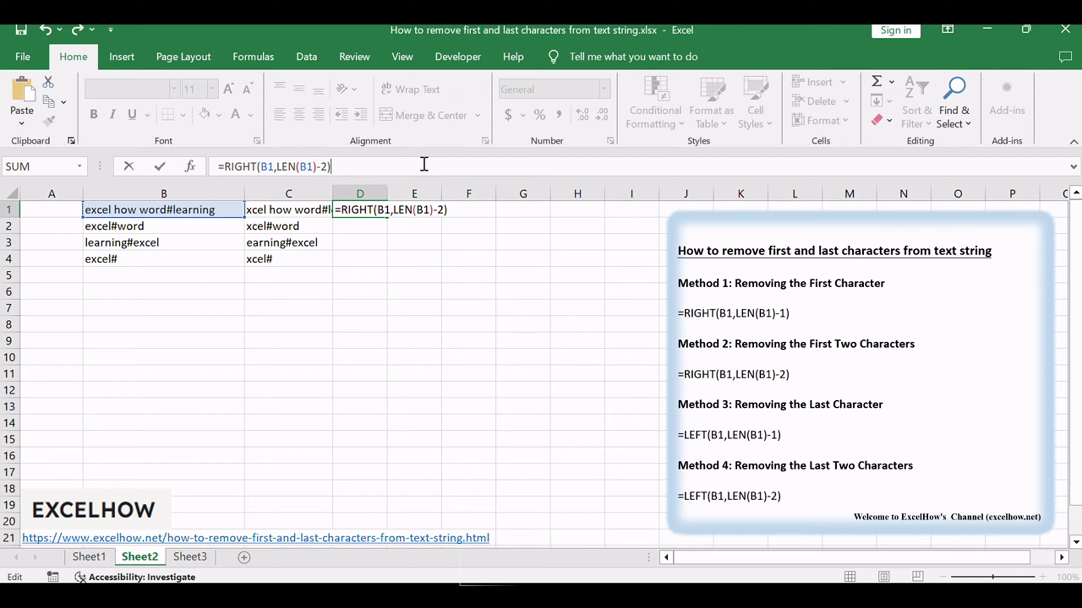
key("Return")
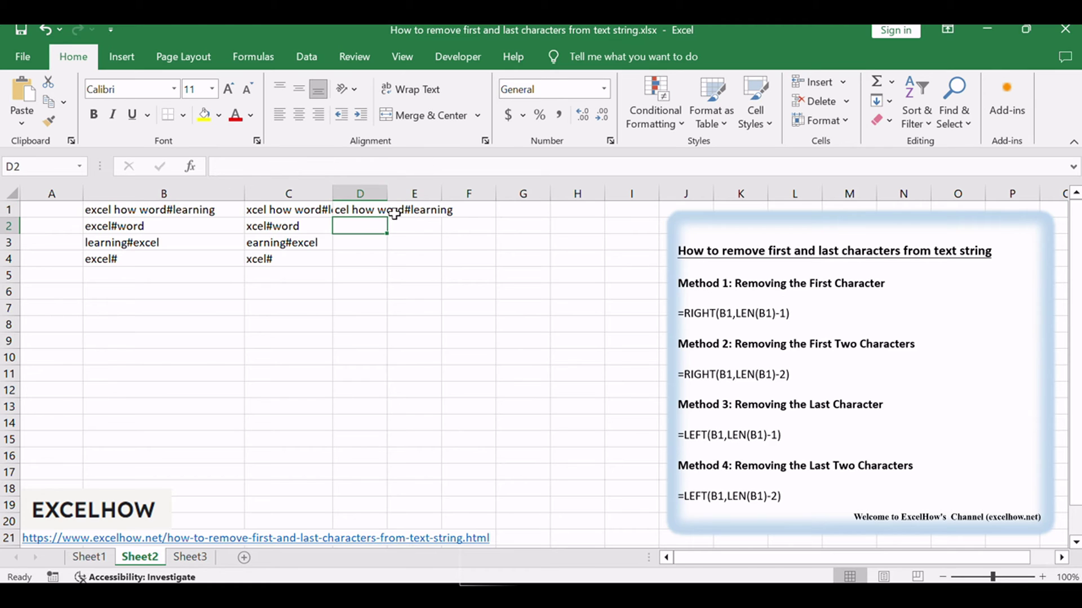
left_click(367, 210)
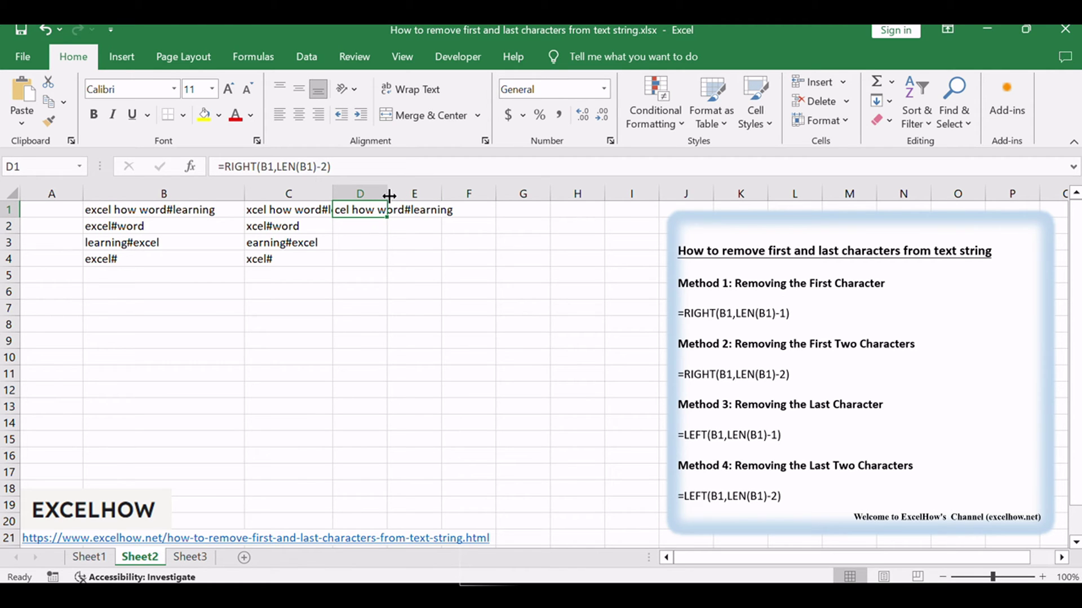
left_click_drag(387, 217, 382, 263)
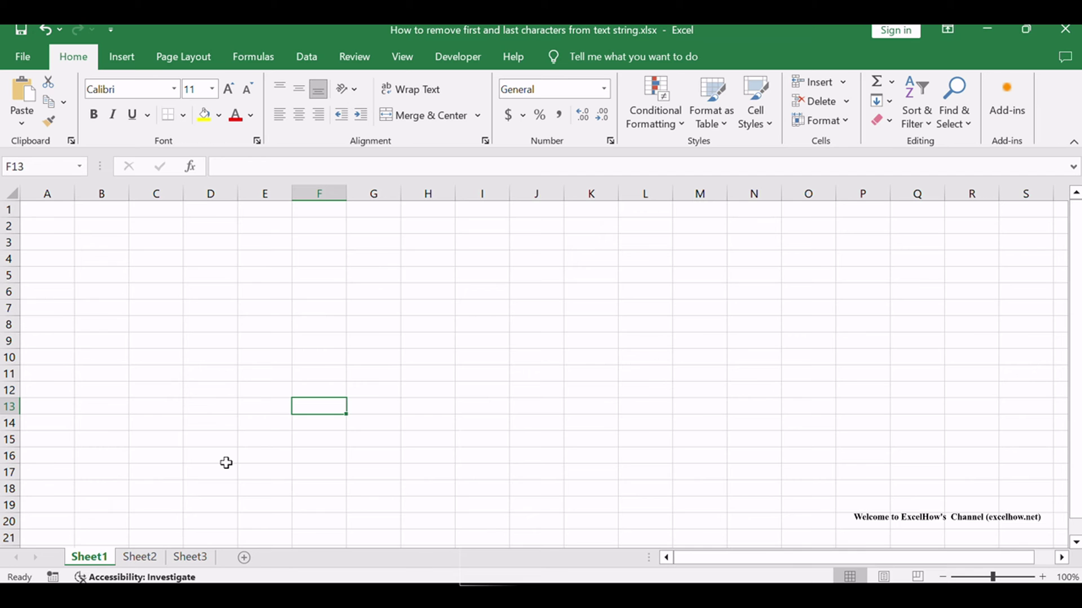
left_click(140, 558)
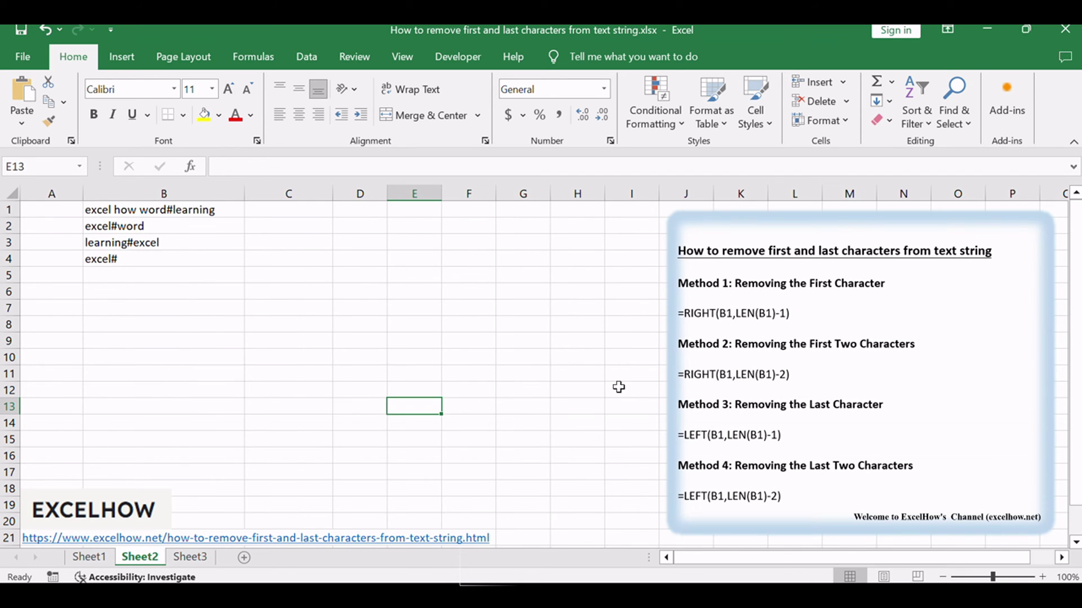
left_click(787, 411)
left_click_drag(734, 404, 884, 405)
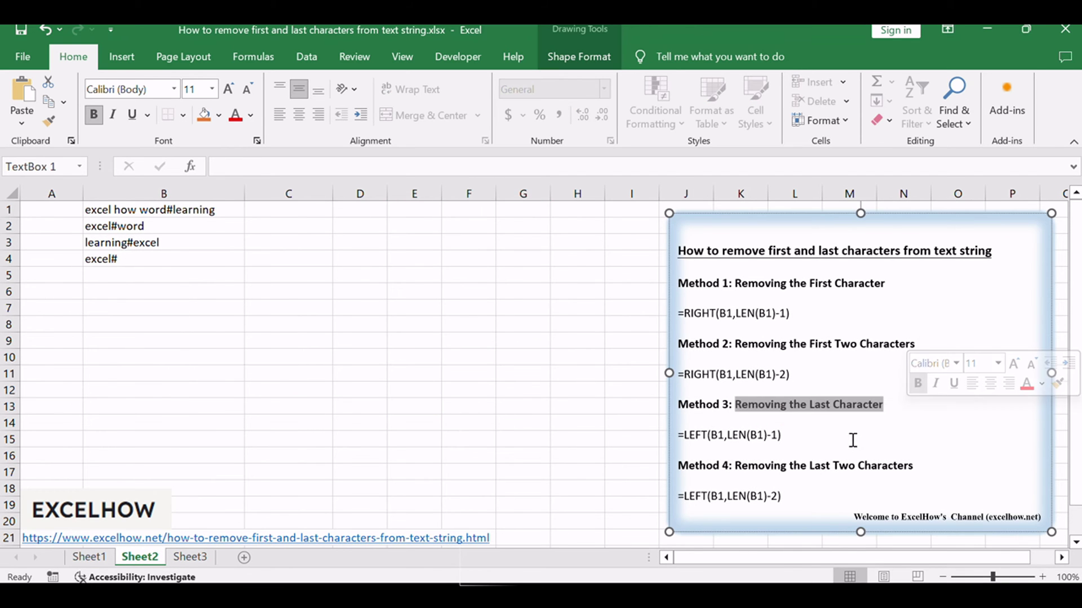
left_click(825, 431)
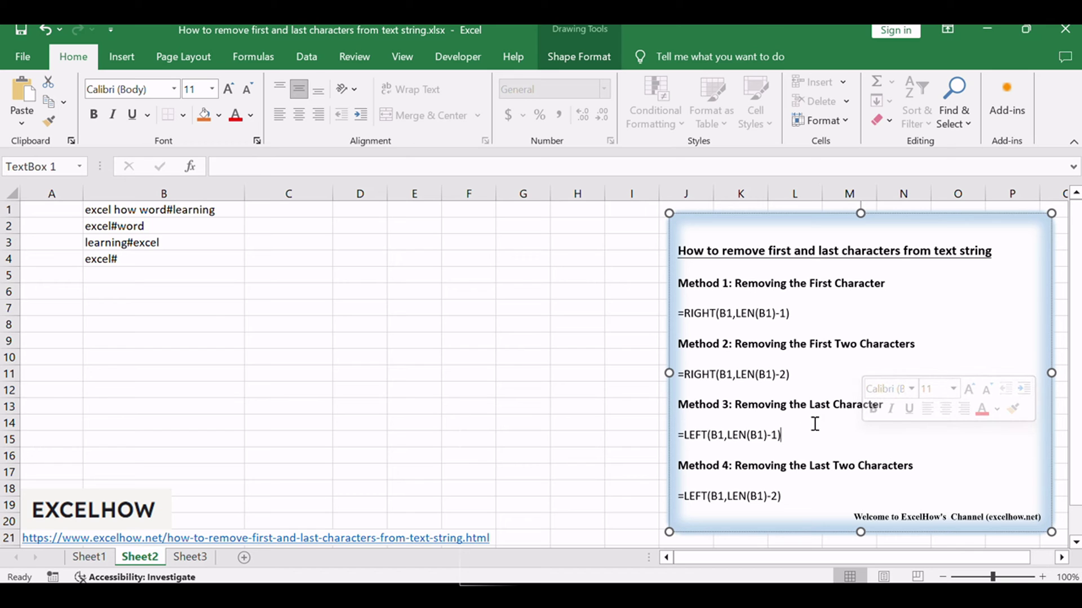
left_click(109, 211)
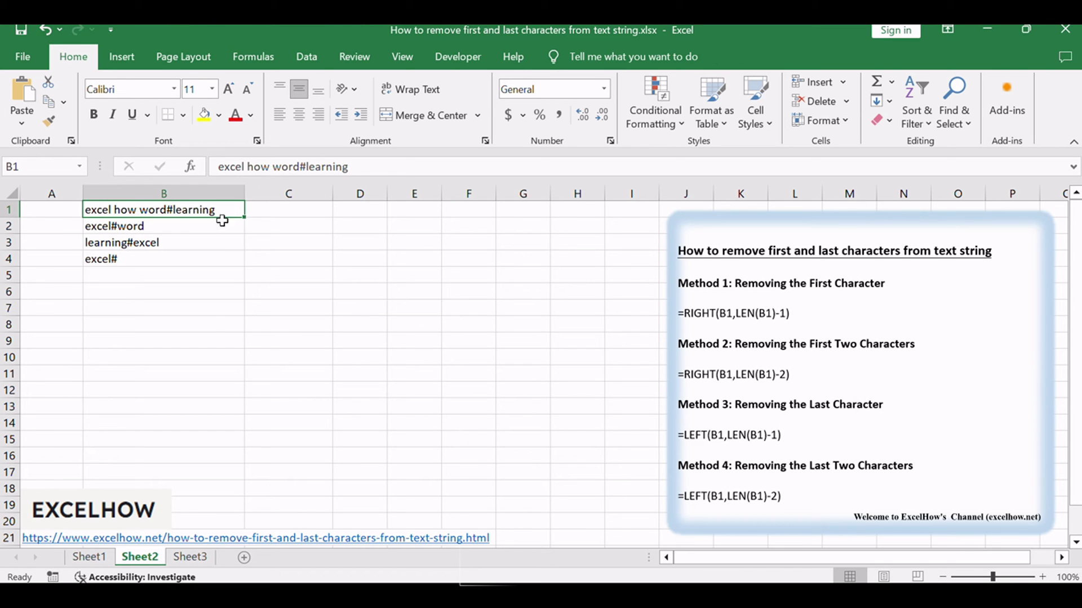
left_click(694, 433)
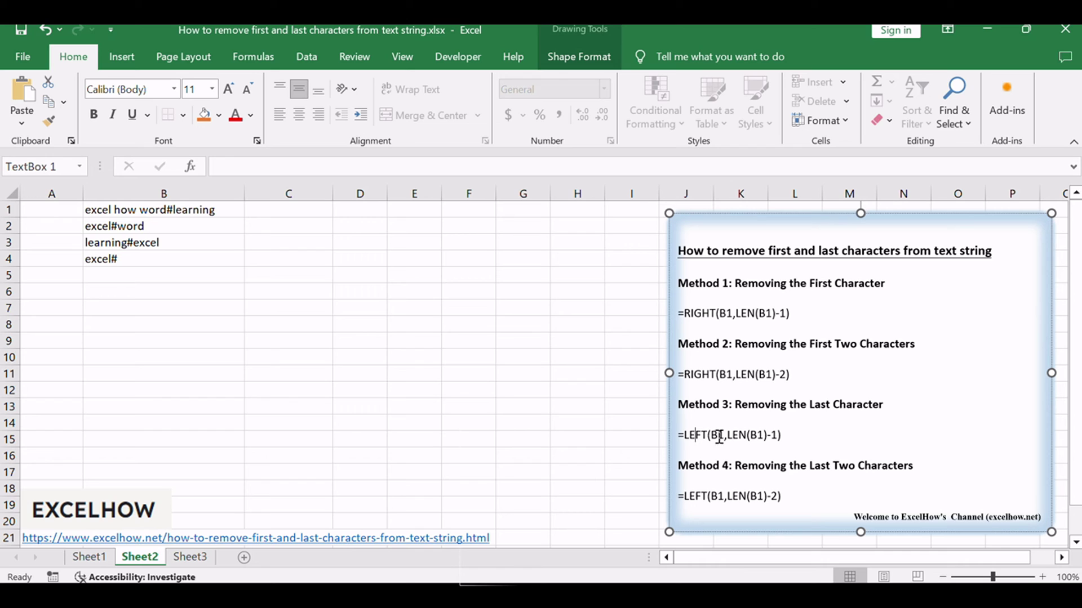
double_click(738, 433)
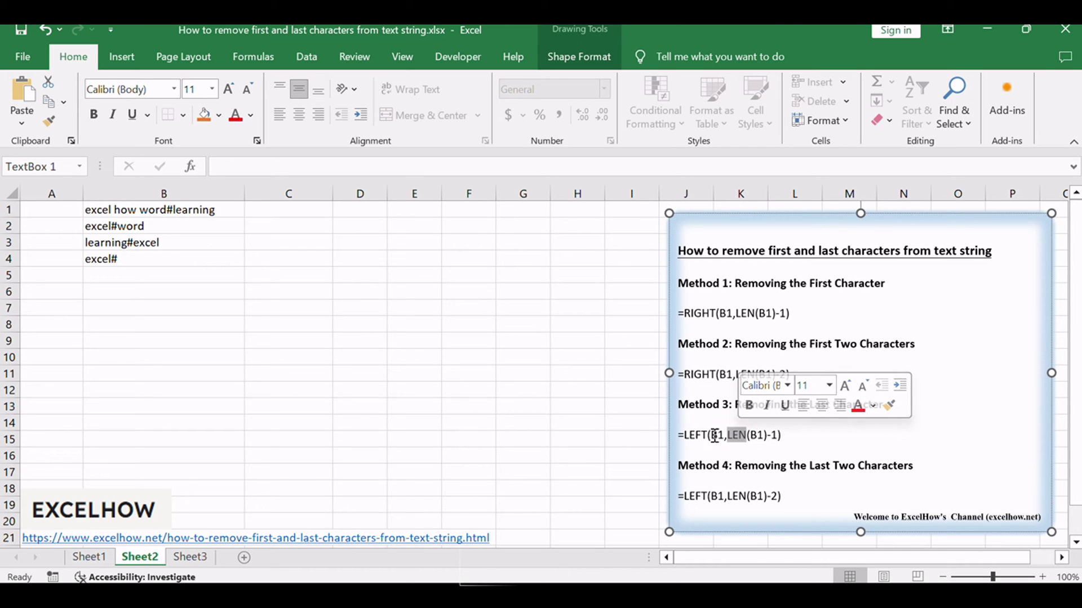
double_click(695, 434)
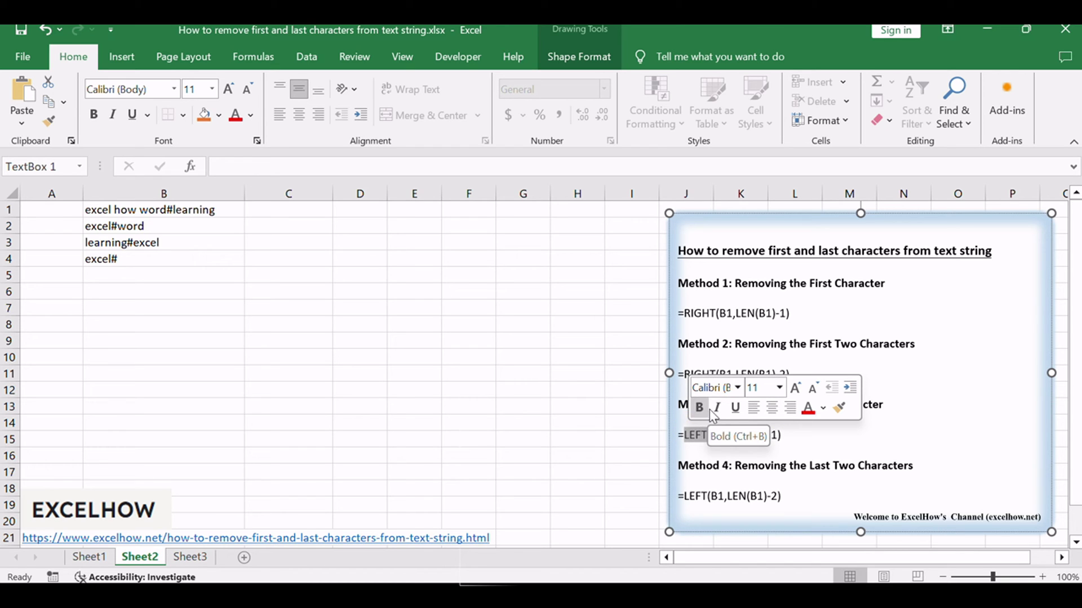
left_click(775, 434)
double_click(731, 433)
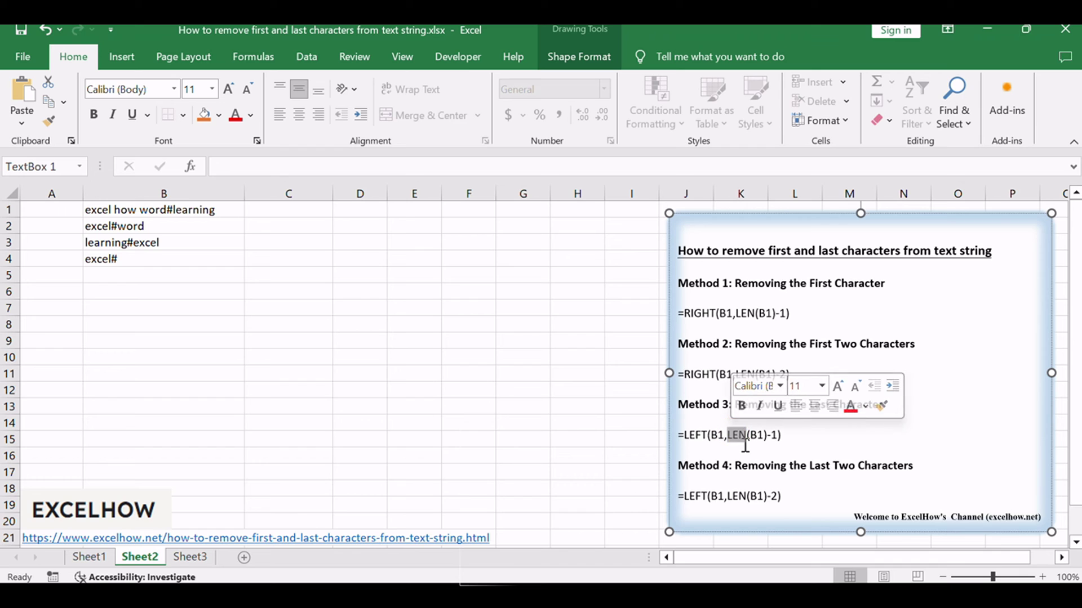
left_click(806, 441)
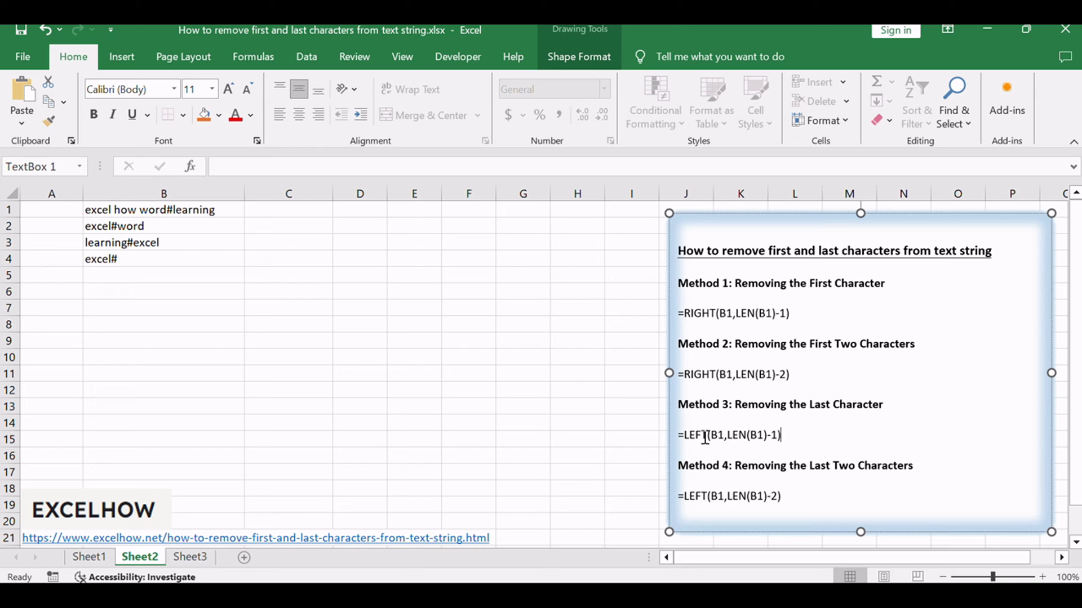
left_click_drag(702, 434, 697, 439)
left_click(857, 441)
double_click(293, 212)
Paste =LEFT(B1,LEN(B1)-1) into C1, review its arguments, and commit it
type("=LEFT(B1,LEN(B1)-1)")
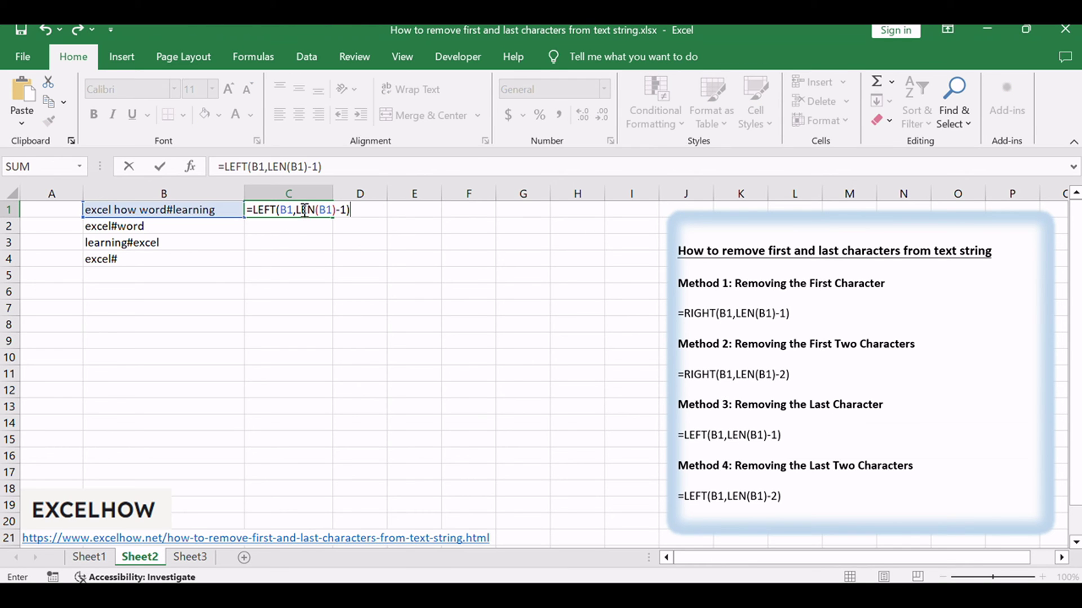
left_click(278, 166)
left_click(303, 165)
left_click(315, 164)
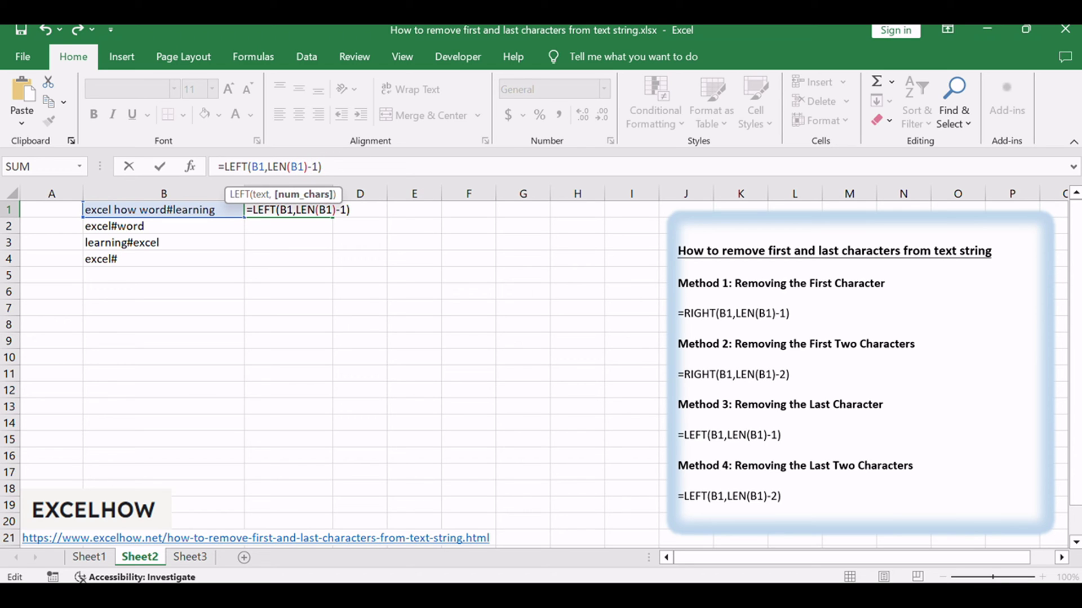
left_click(358, 168)
key("Return")
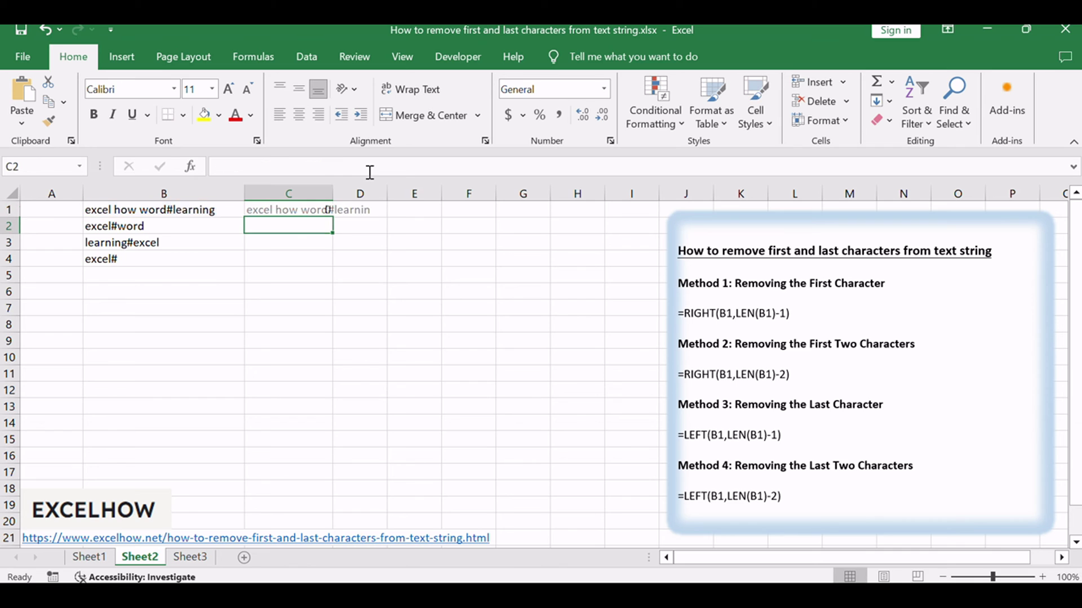
Widen column C to fit the results and check C1's LEN(B1)-1 argument
left_click_drag(333, 194, 359, 263)
left_click(365, 209)
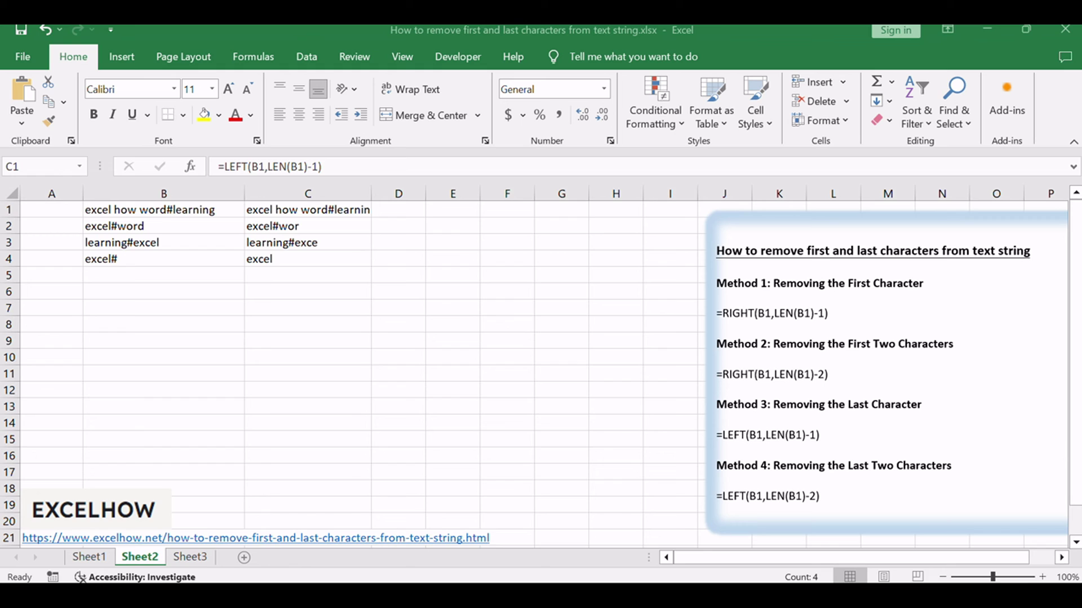
left_click(299, 212)
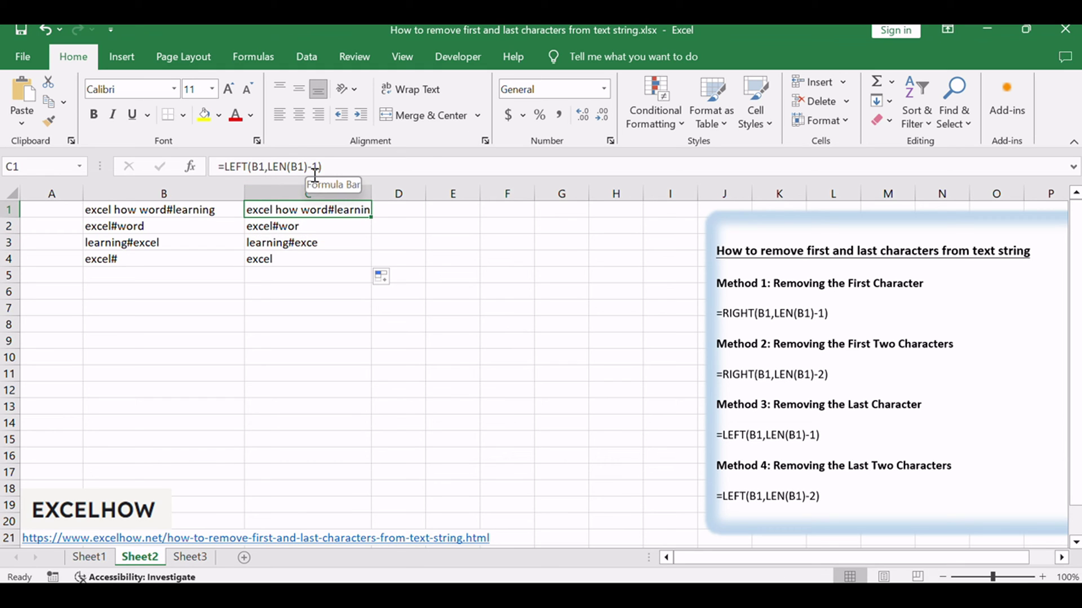
left_click(280, 171)
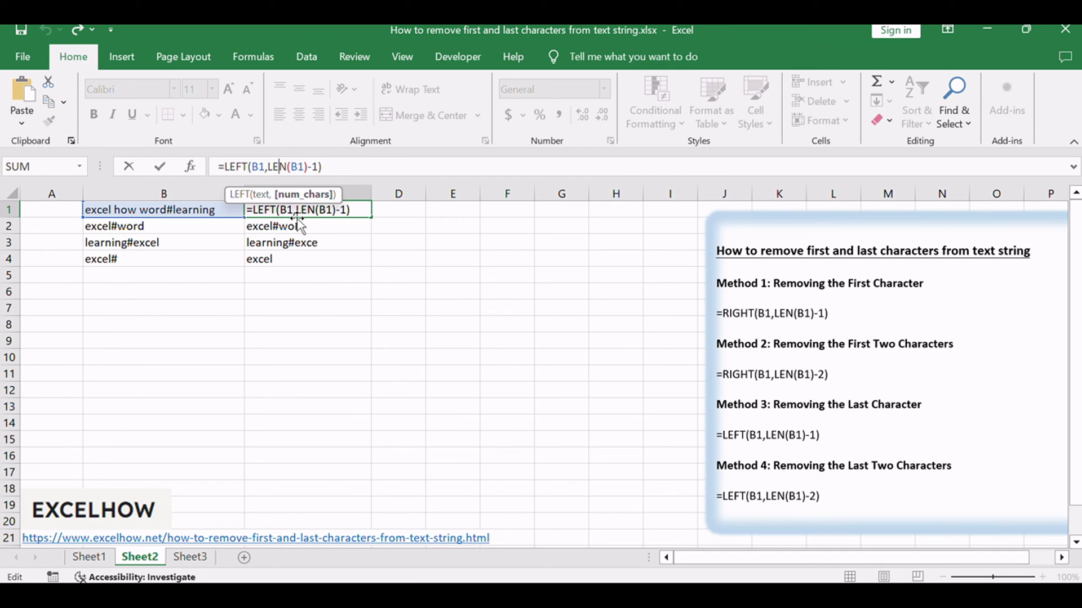
left_click_drag(268, 167, 319, 167)
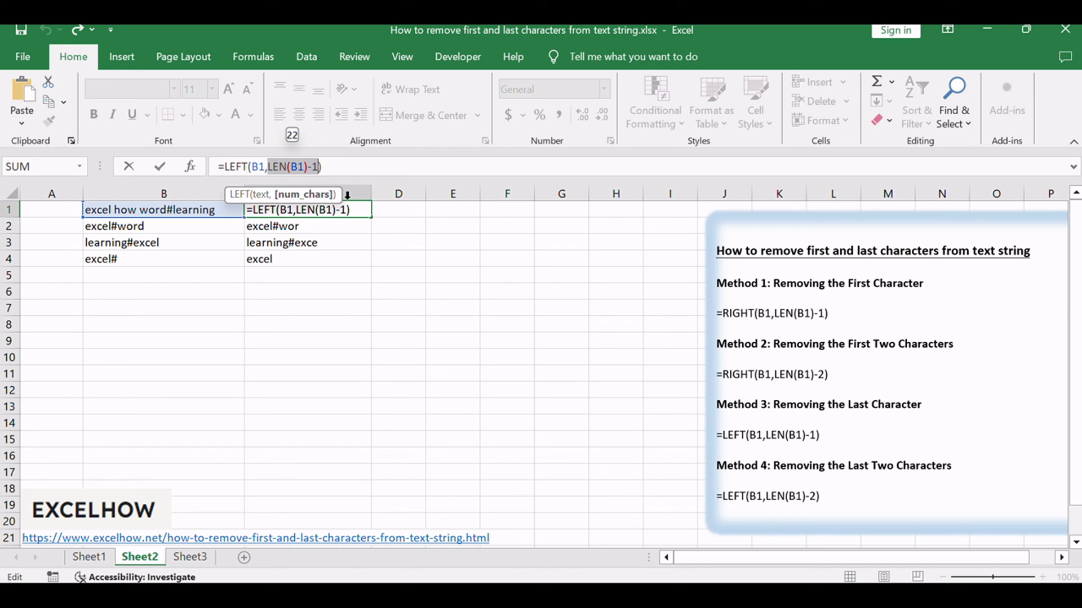
left_click(448, 292)
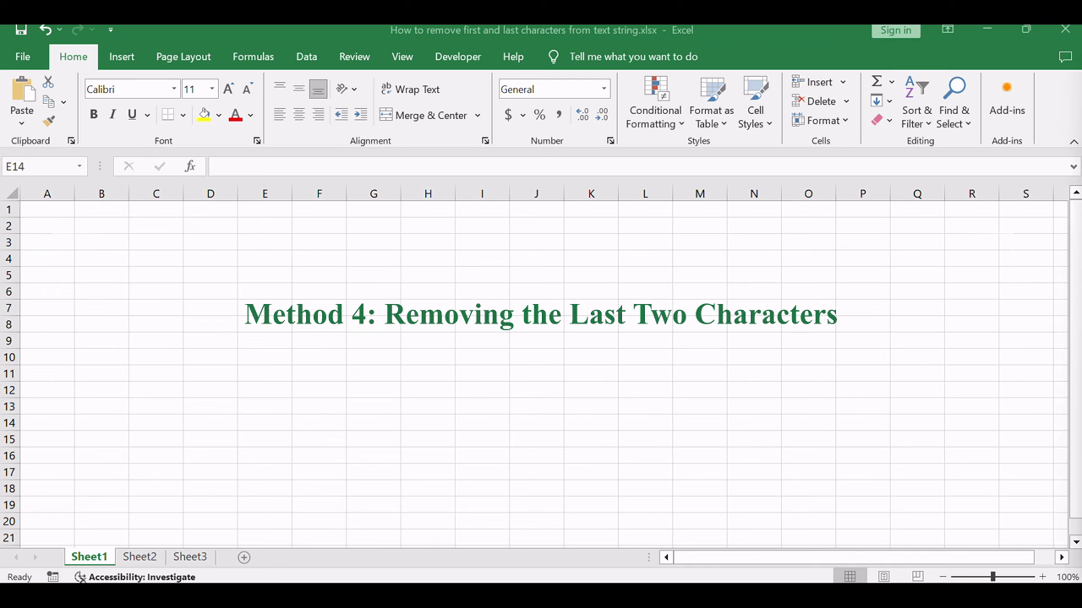
Return to Sheet2 and highlight the Method 4 heading in the notes
left_click(145, 560)
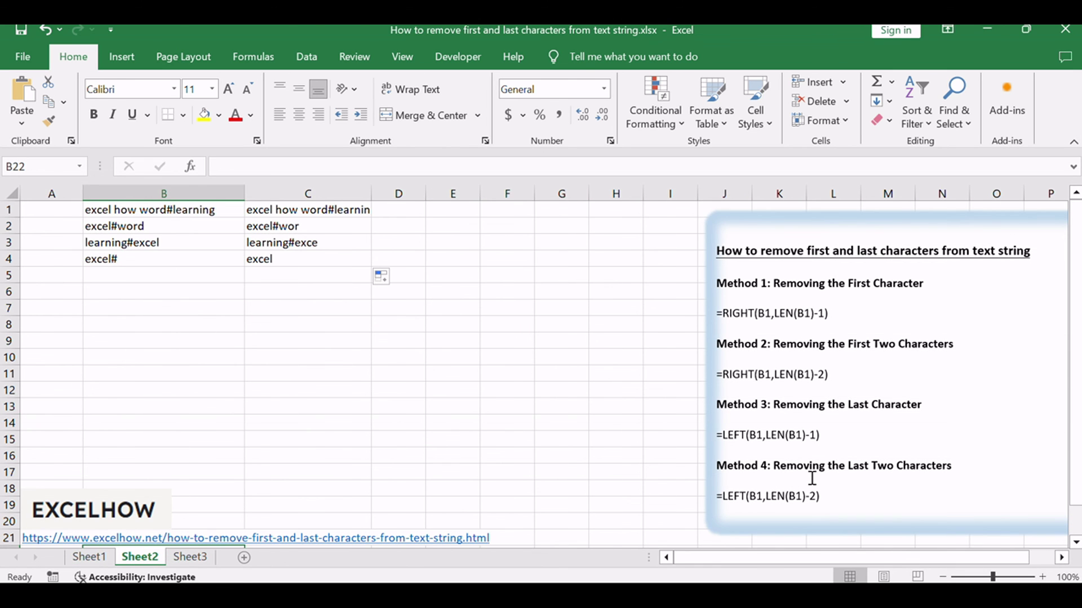
left_click(794, 466)
left_click_drag(794, 465, 952, 465)
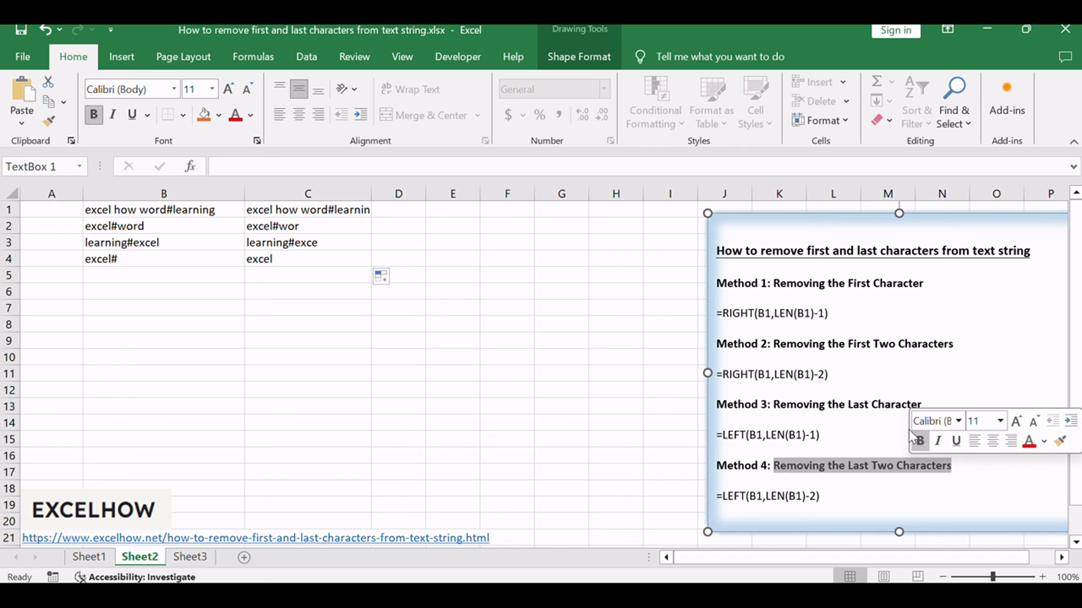
left_click(881, 358)
left_click(419, 341)
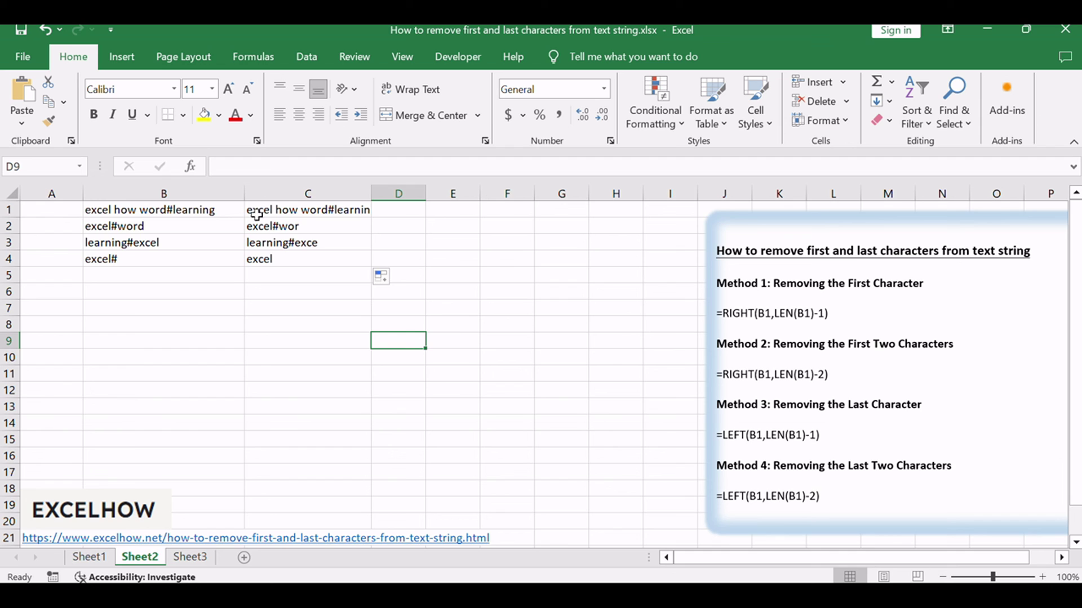
Paste =LEFT(B1,LEN(B1)-2) into D1 and widen column D to fit the results
left_click(156, 213)
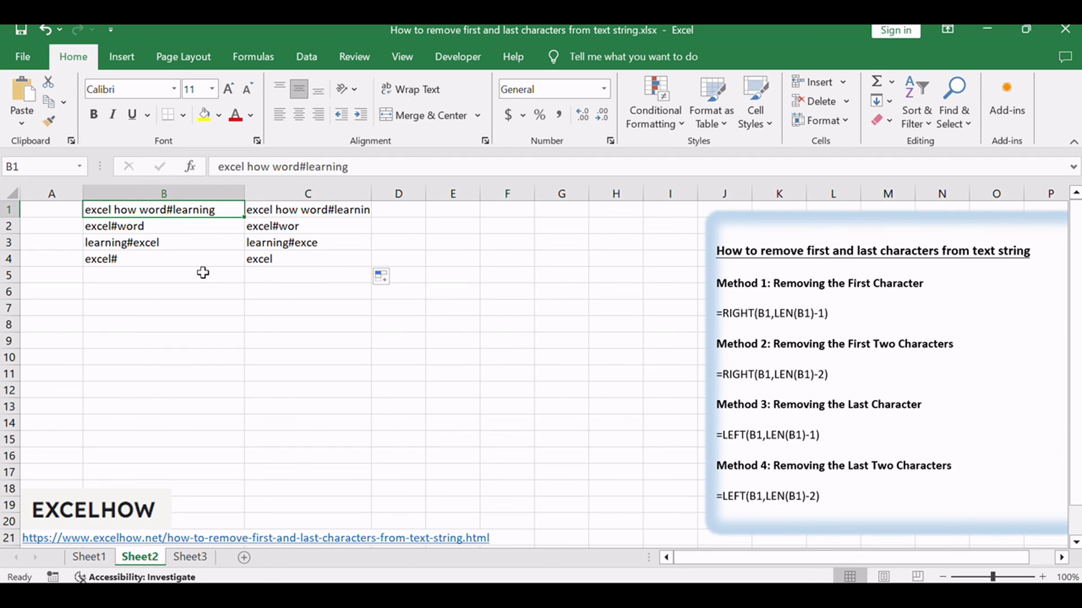
left_click(398, 208)
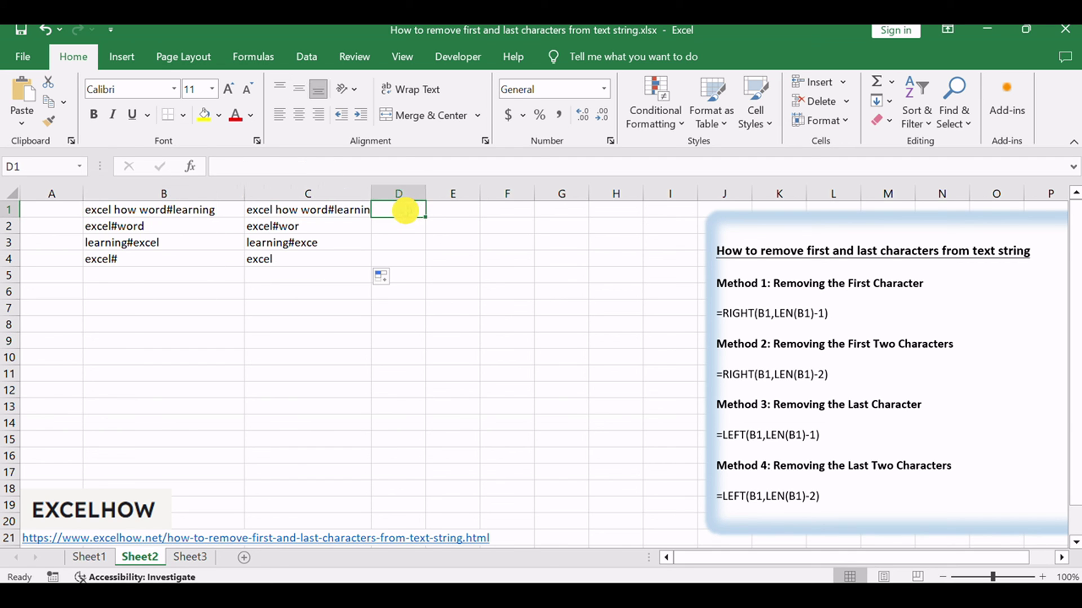
double_click(400, 209)
type("=LEFT(B1,LEN(B1)-2)")
left_click(419, 210)
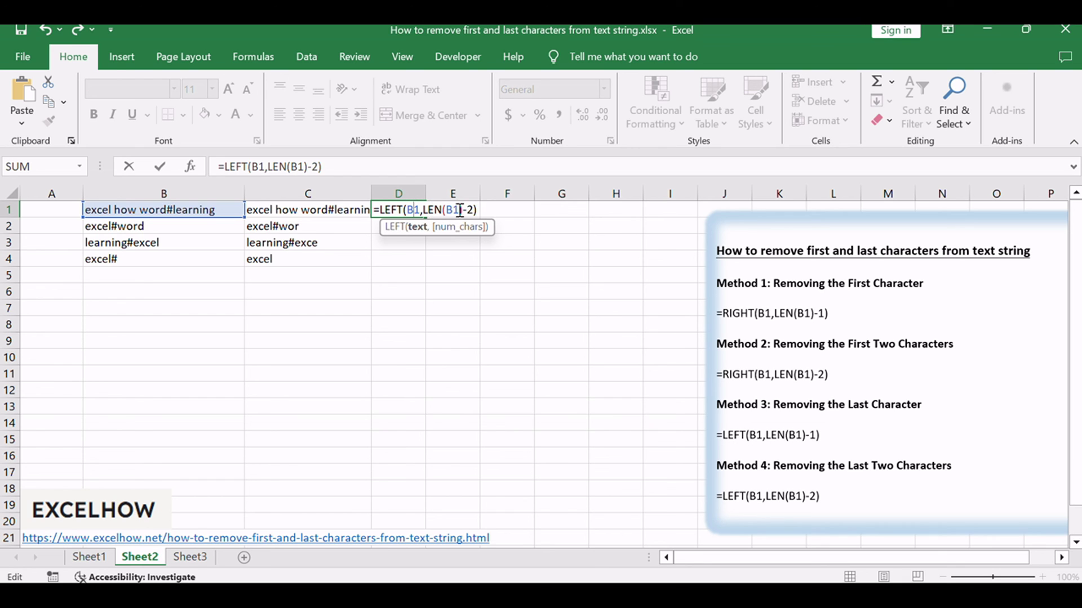
key("Right")
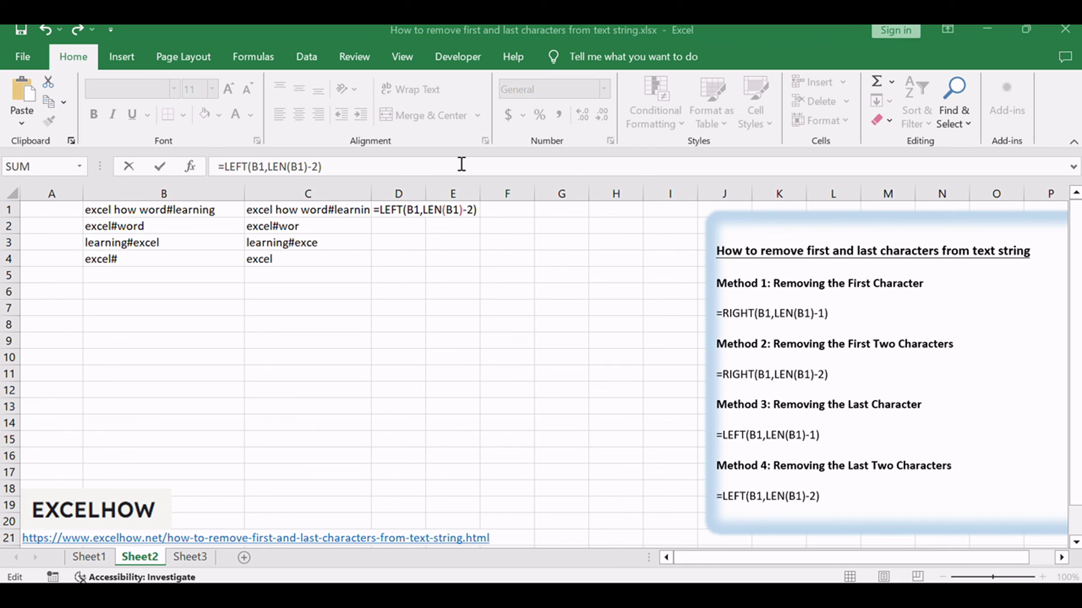
key("Left")
key("Left")
key("Left")
key("Left")
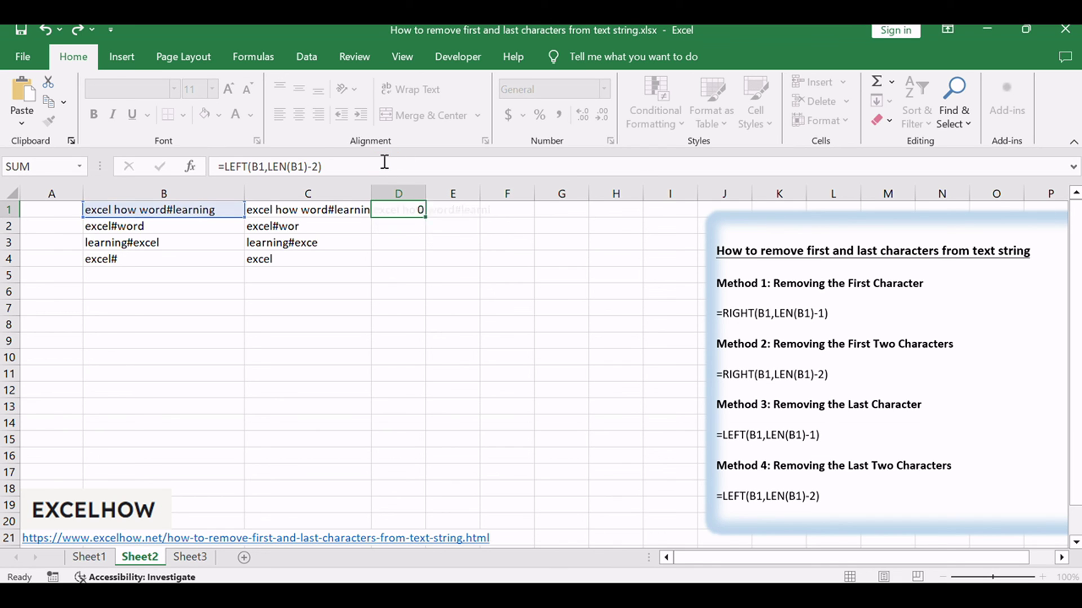
key("Return")
left_click_drag(426, 193, 513, 262)
left_click(495, 211)
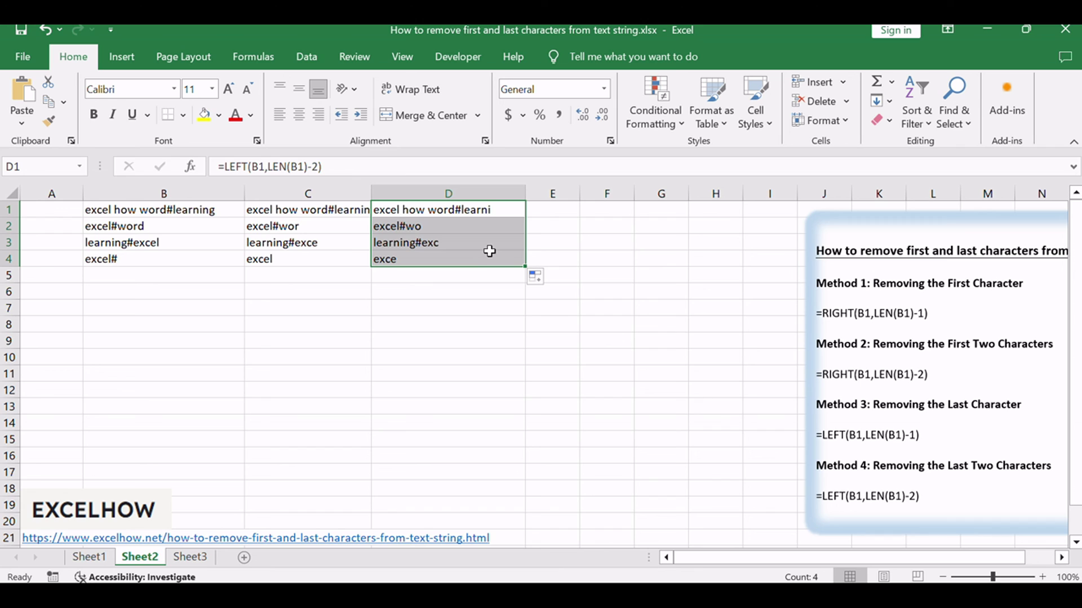